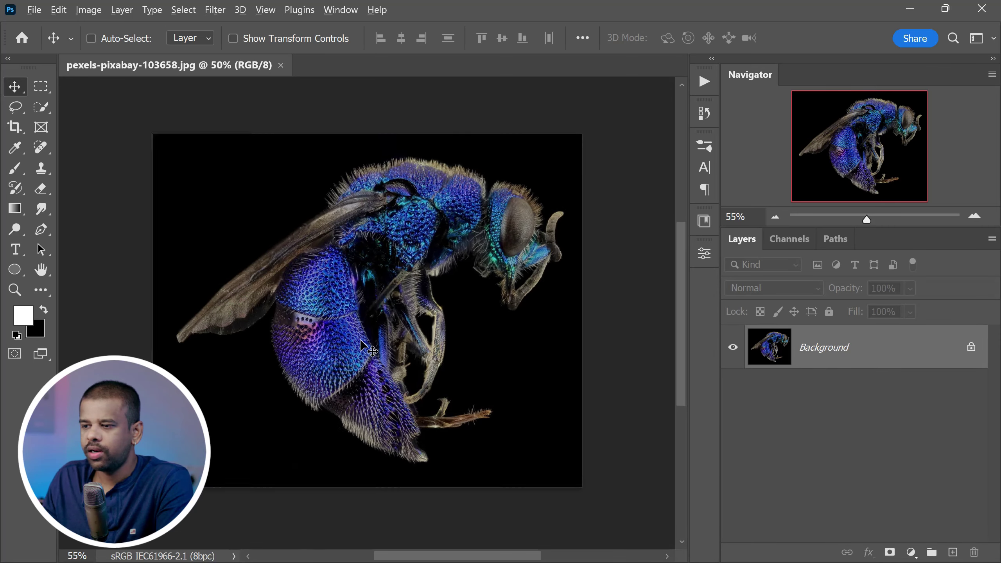
Duplicate the wasp Background layer twice with Ctrl+J.
{"action": "scroll", "coordinate": [360, 342], "scroll_direction": "up", "scroll_amount": 1}
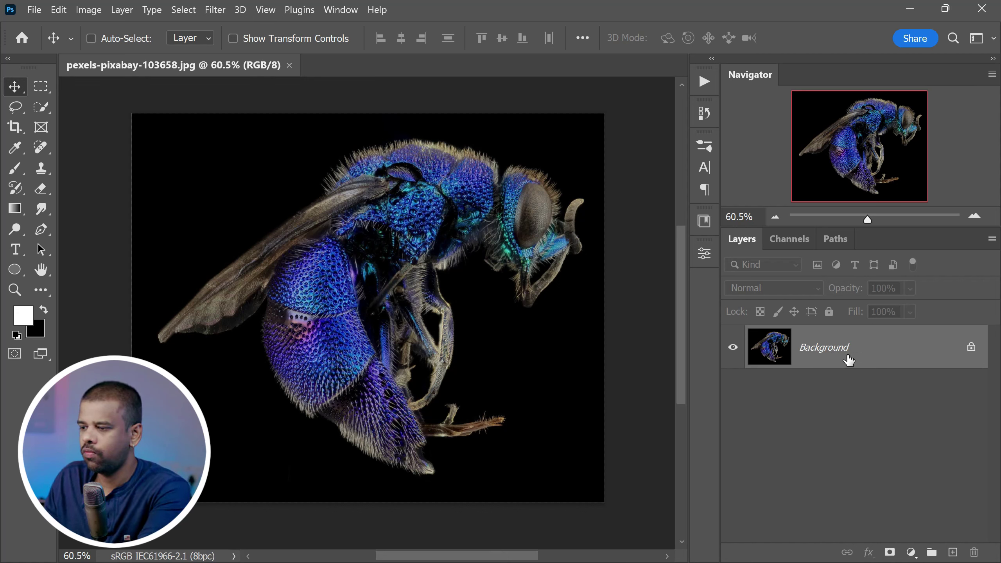
{"action": "key", "text": "ctrl"}
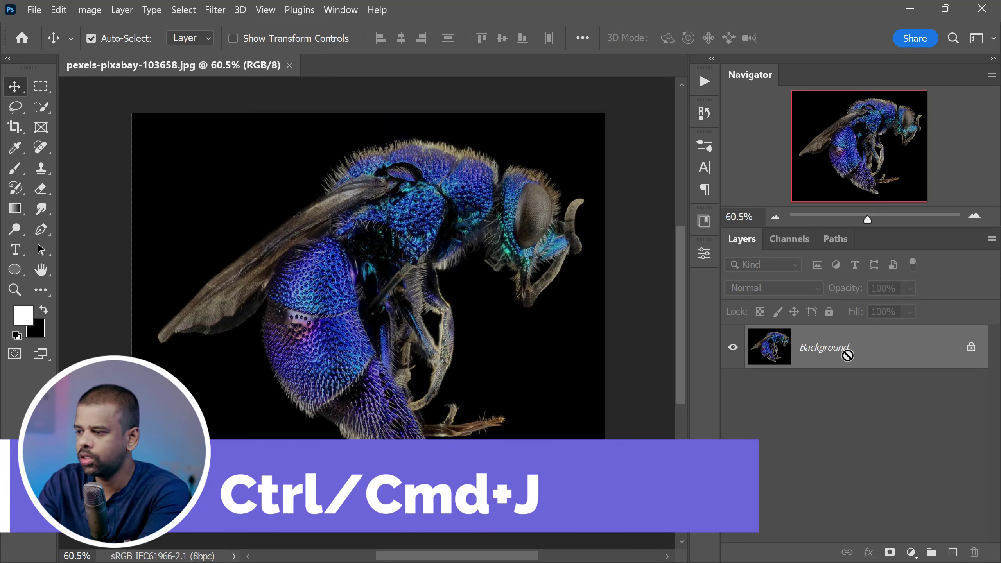
{"action": "key", "text": "ctrl+j"}
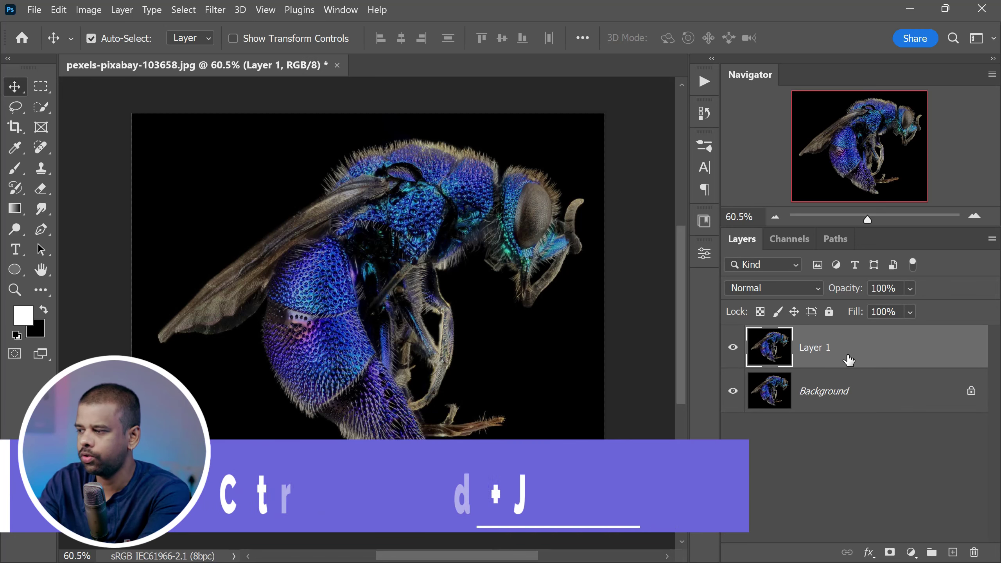
{"action": "key", "text": "ctrl+j"}
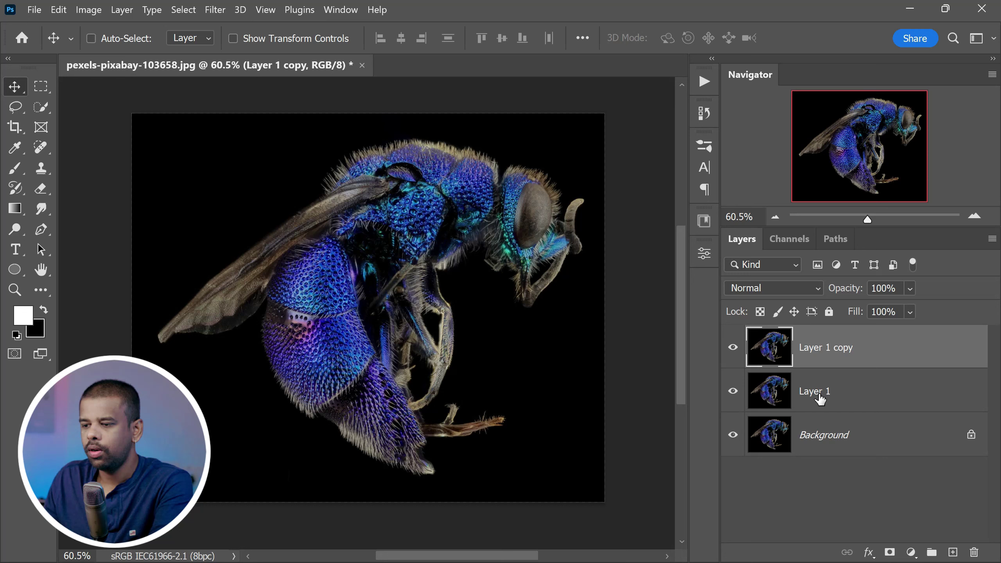
Rename Layer 1 to 'Color Blur' and Layer 1 copy to 'Detail'.
{"action": "double_click", "coordinate": [801, 399]}
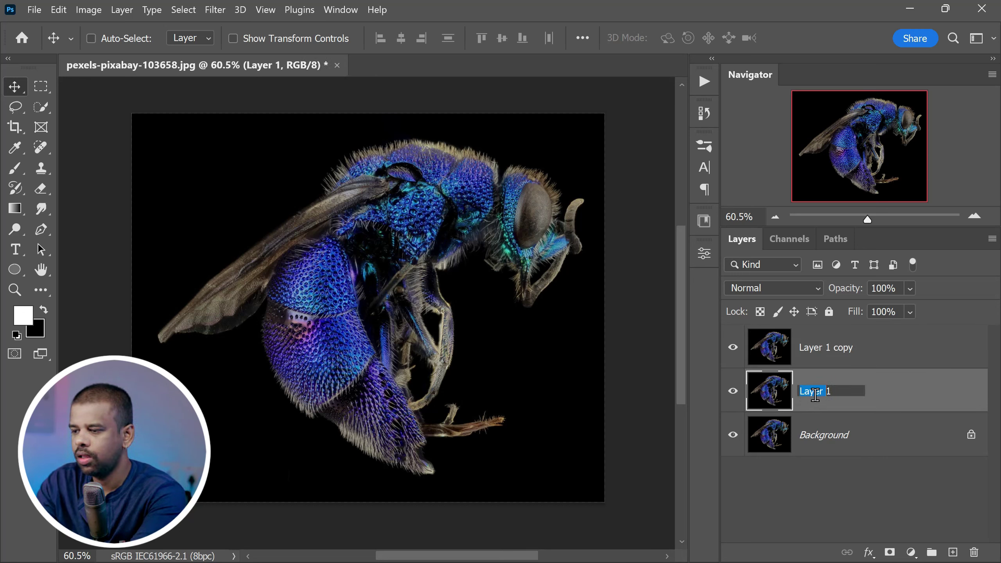
{"action": "type", "text": "Color Blur"}
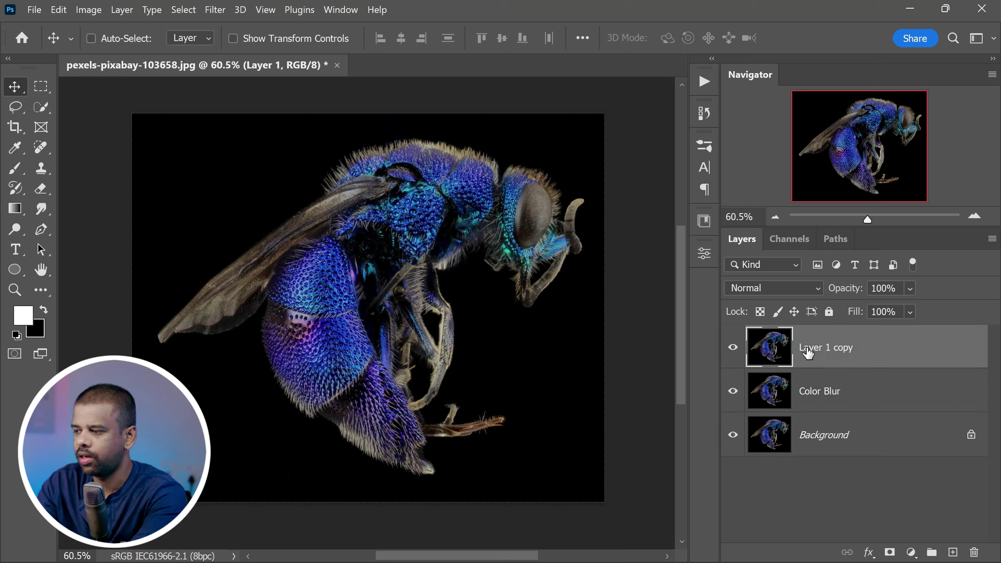
{"action": "double_click", "coordinate": [811, 346]}
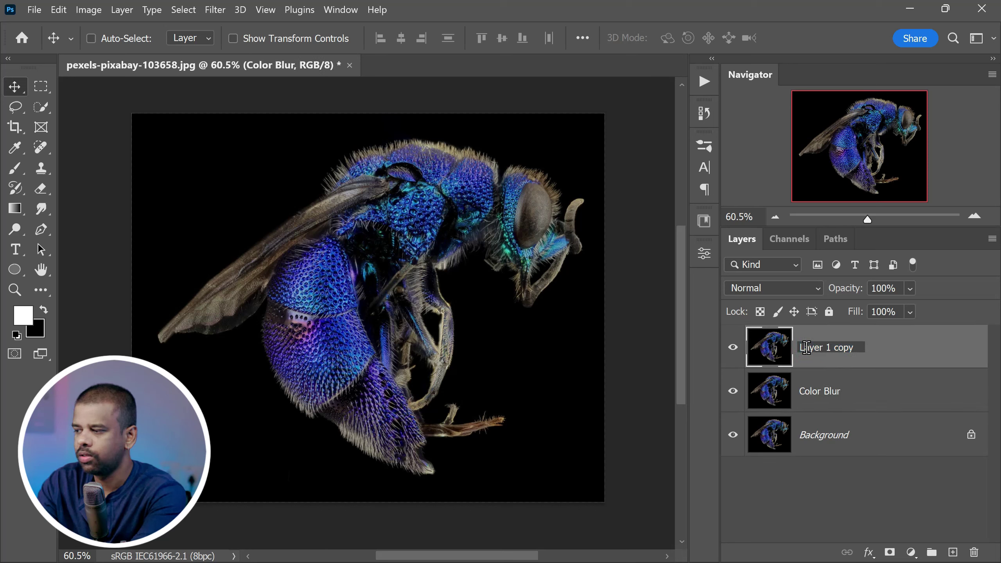
{"action": "type", "text": "Detail"}
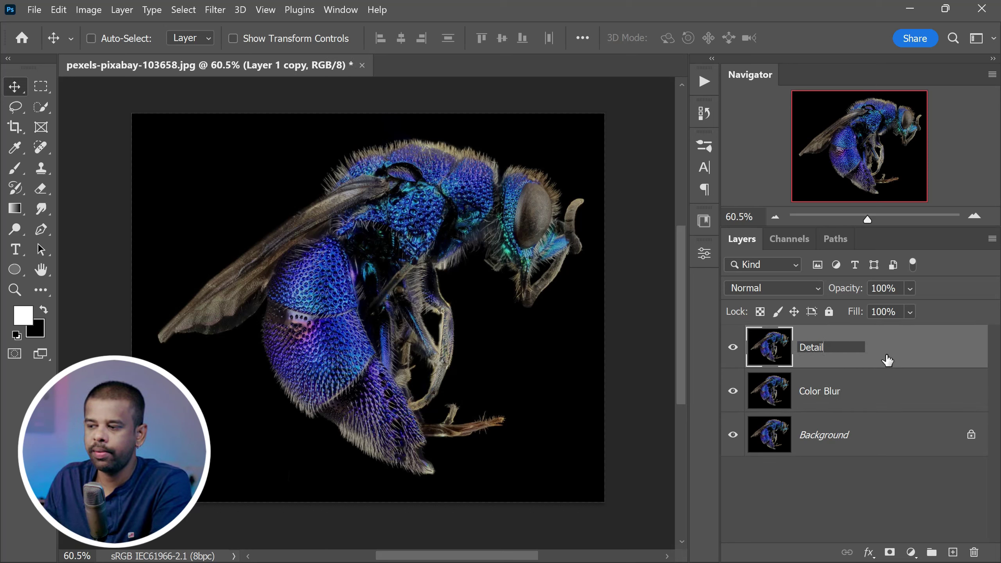
{"action": "key", "text": "Return"}
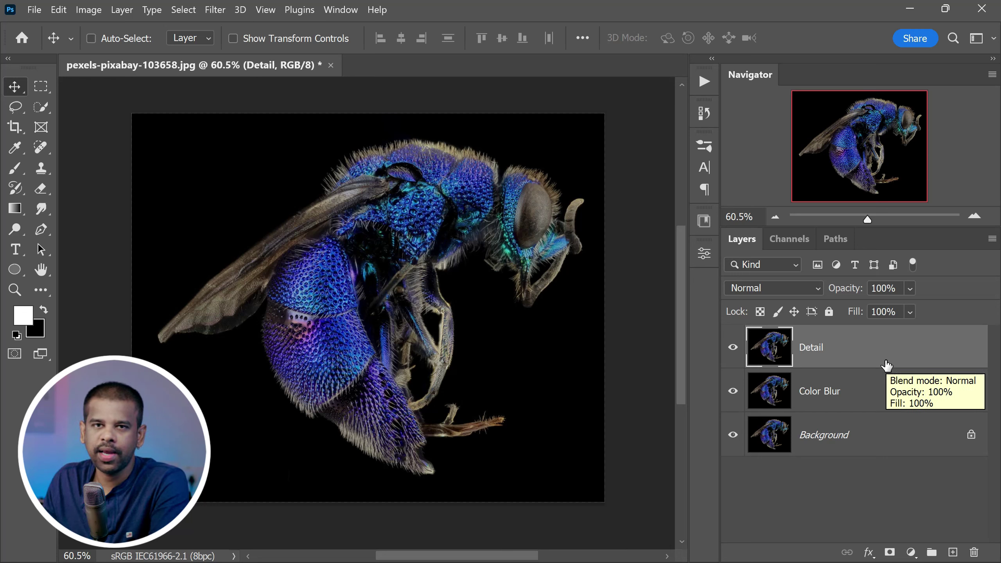
Apply a Gaussian Blur with Radius 5 pixels to the Color Blur layer.
{"action": "left_click", "coordinate": [811, 403]}
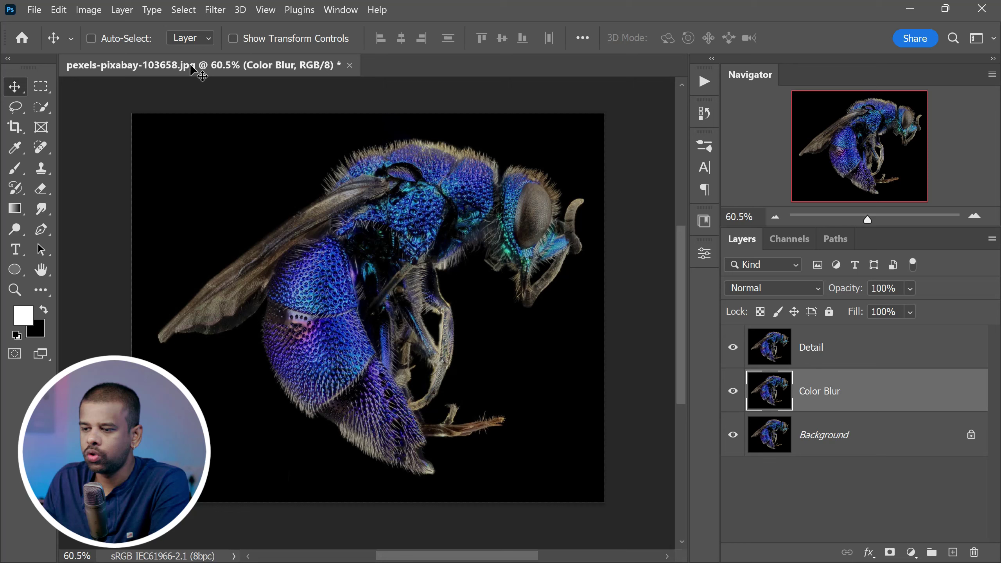
{"action": "left_click", "coordinate": [214, 9]}
{"action": "mouse_move", "coordinate": [374, 193]}
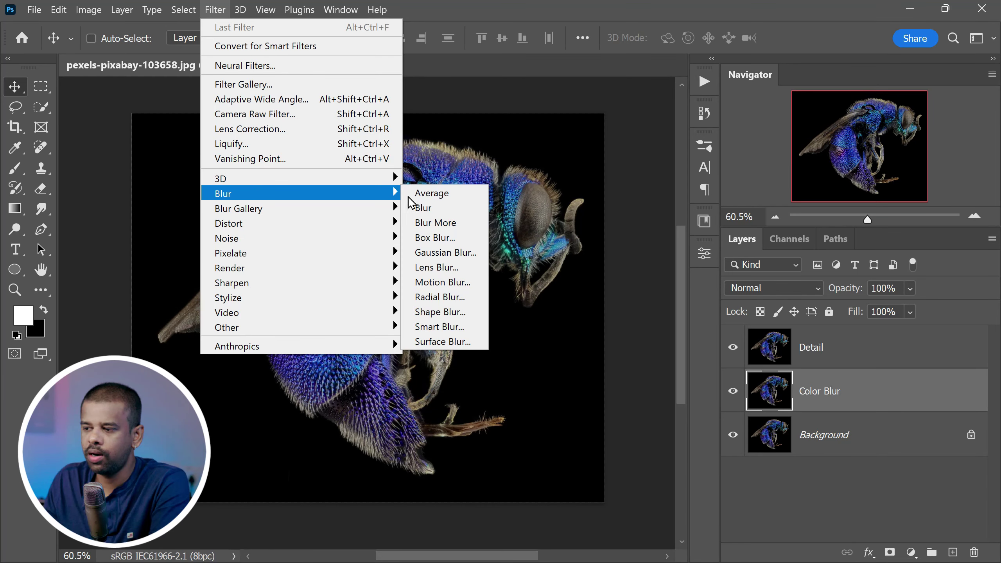
{"action": "left_click", "coordinate": [474, 252]}
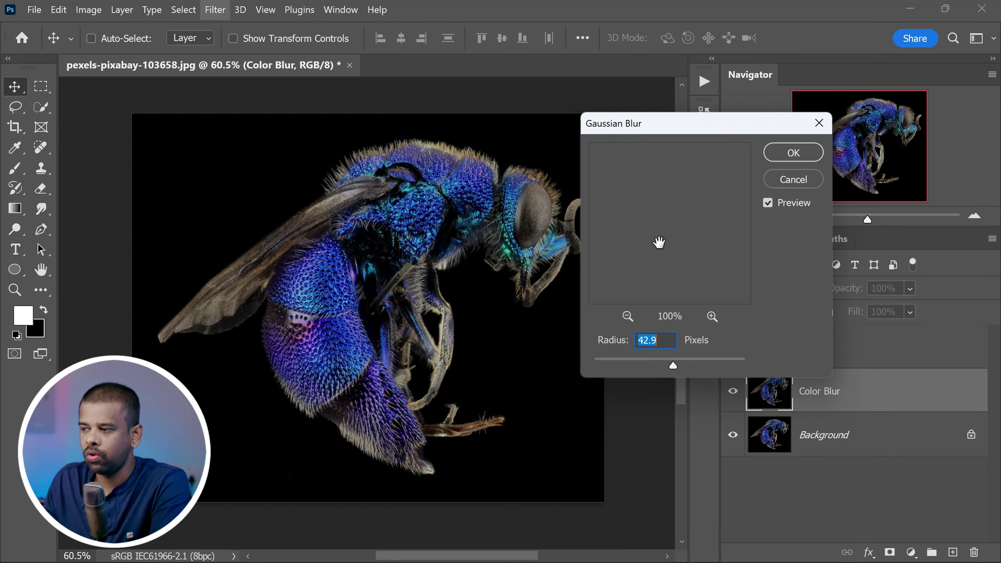
{"action": "type", "text": "5"}
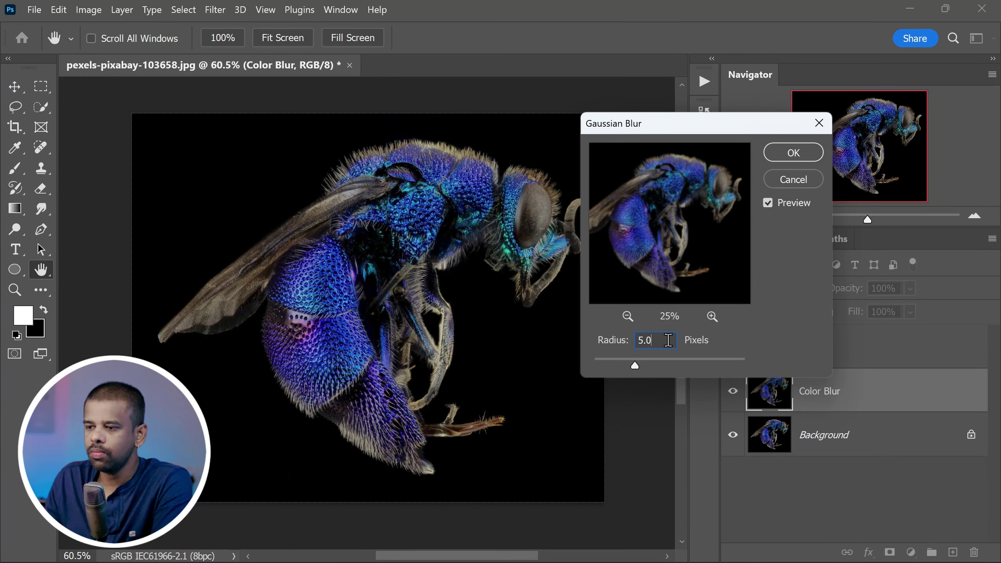
{"action": "left_click", "coordinate": [790, 157]}
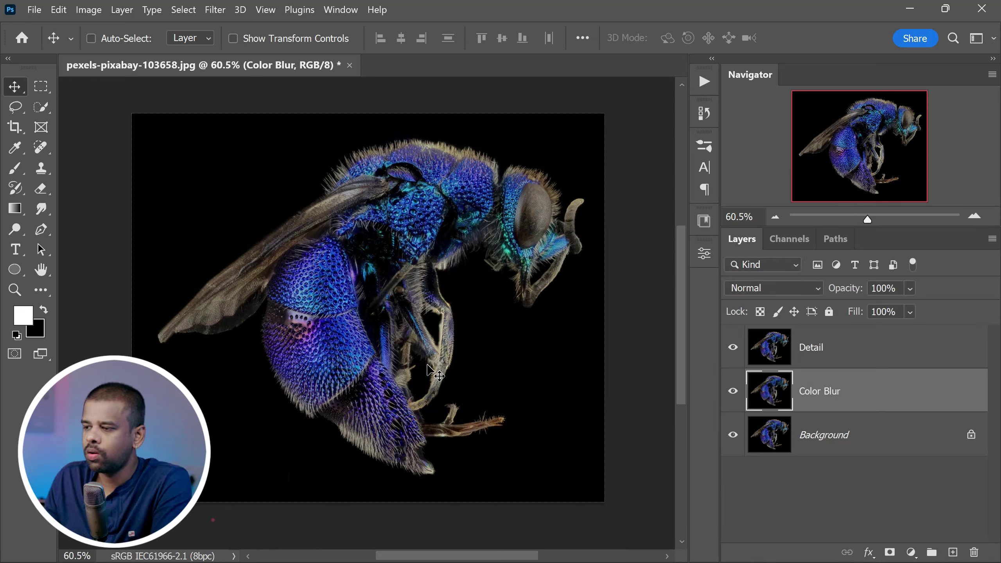
Apply Image onto Detail from inverted Color Blur, blending Add, Scale 2, Offset 0.
{"action": "left_click", "coordinate": [836, 345]}
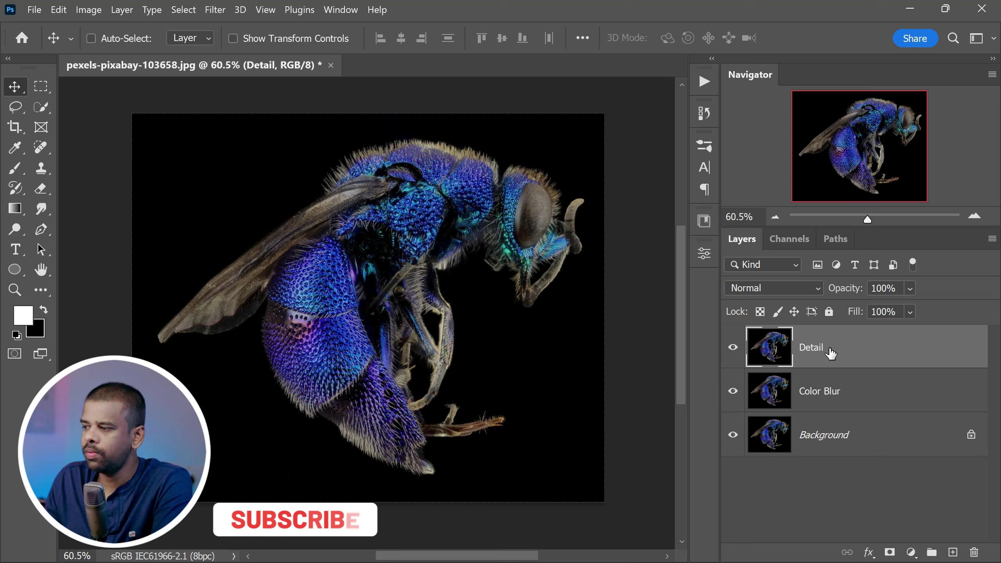
{"action": "left_click", "coordinate": [90, 10]}
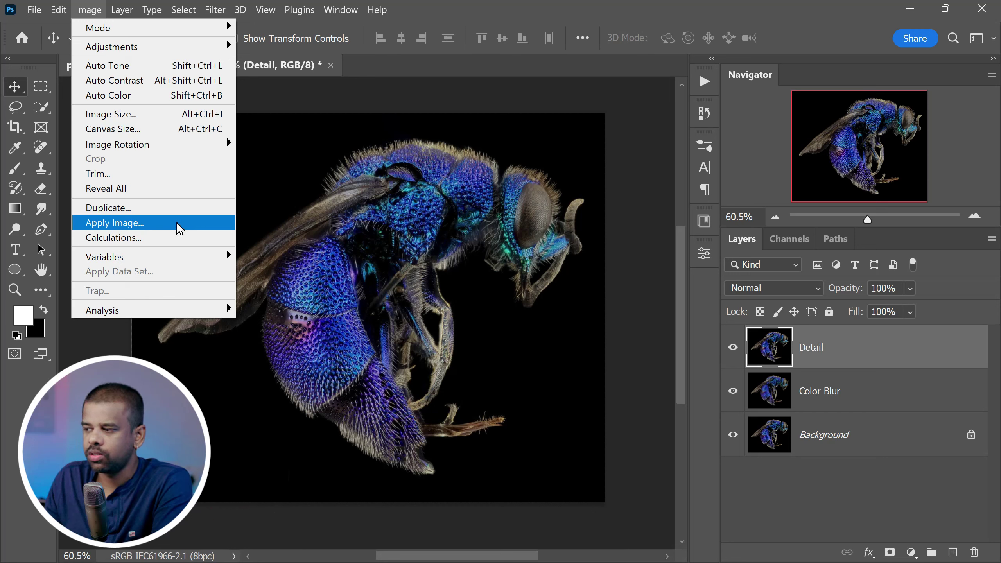
{"action": "left_click", "coordinate": [130, 224]}
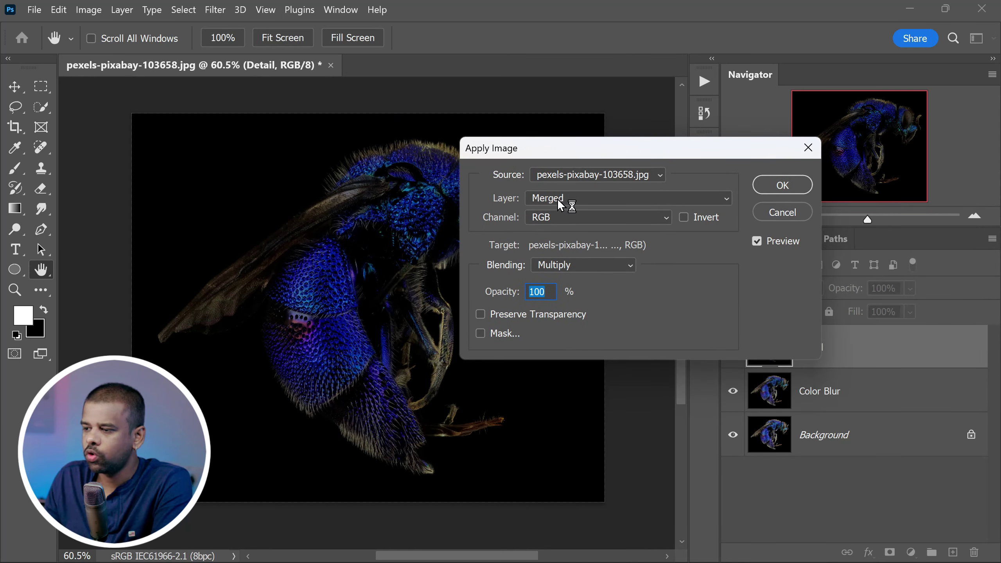
{"action": "left_click", "coordinate": [722, 199]}
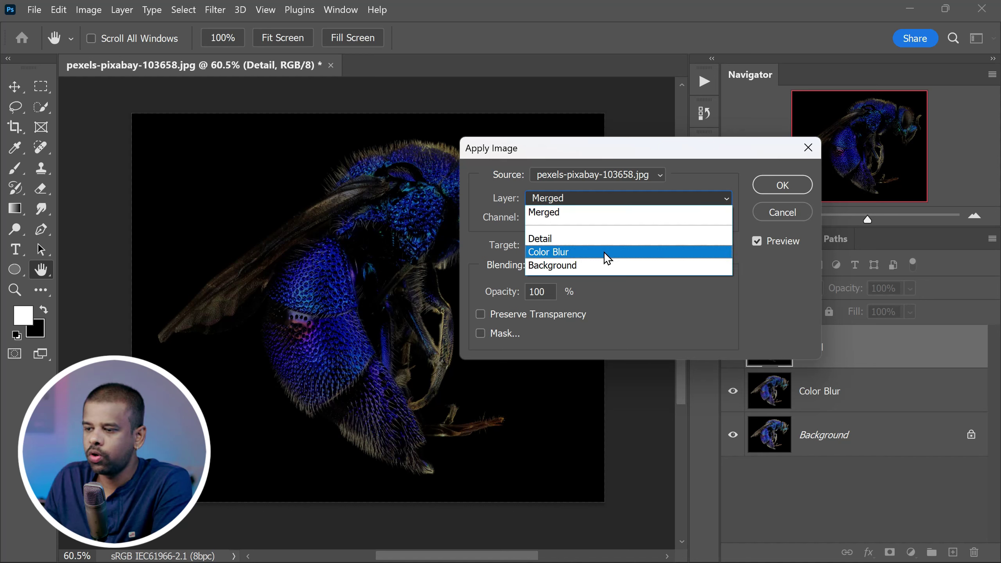
{"action": "left_click", "coordinate": [578, 254]}
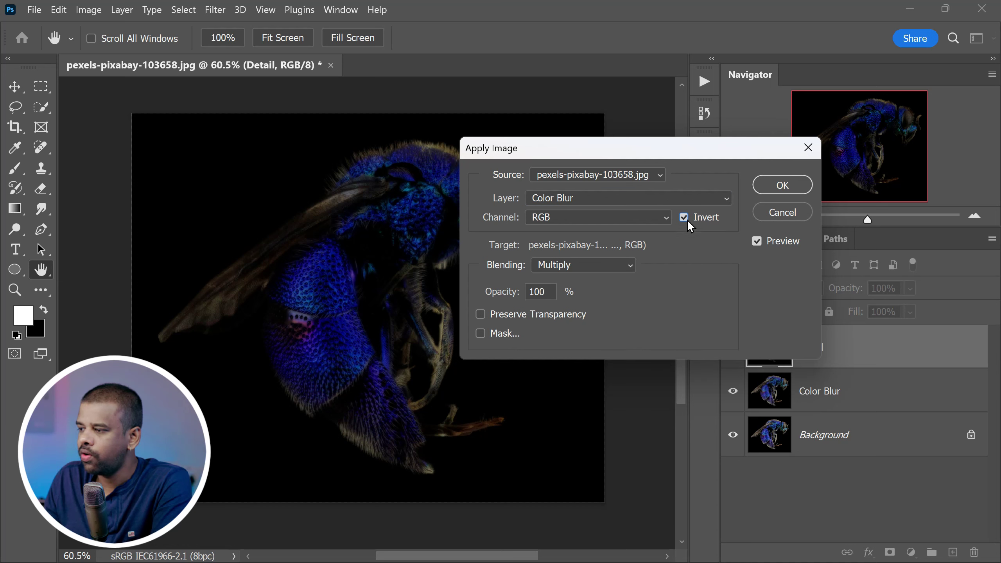
{"action": "left_click_drag", "start_coordinate": [672, 157], "coordinate": [737, 168]}
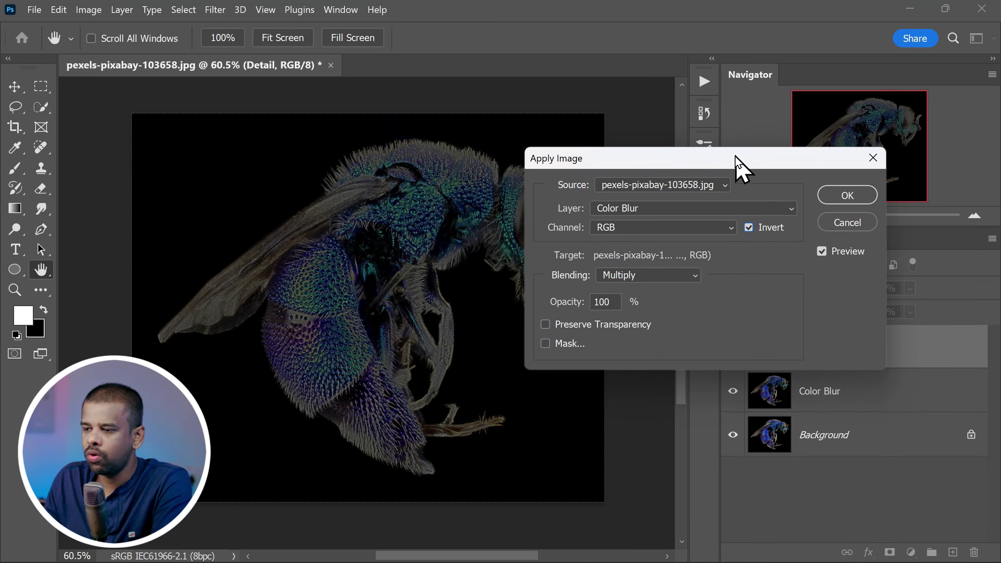
{"action": "left_click", "coordinate": [697, 275]}
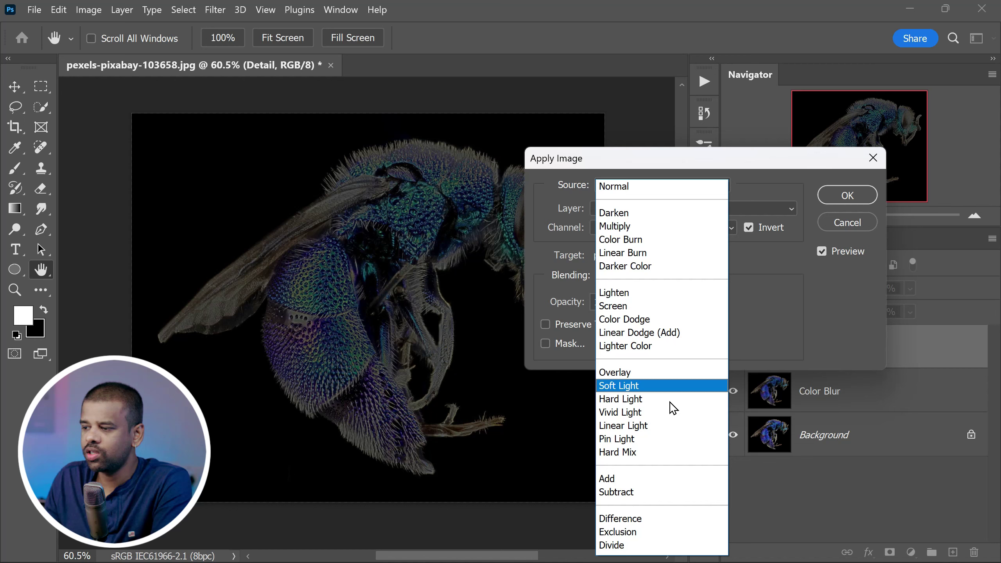
{"action": "left_click", "coordinate": [672, 482]}
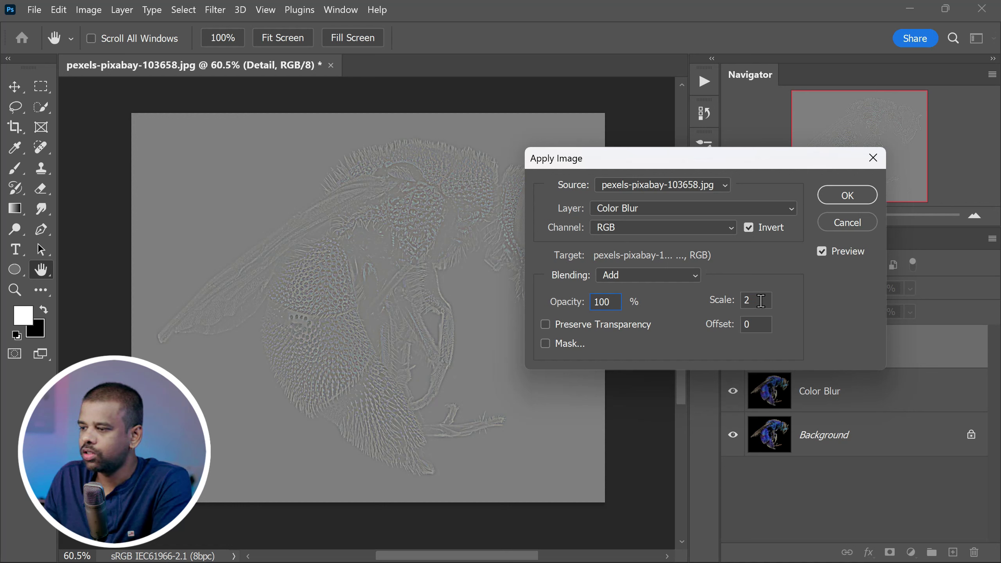
{"action": "left_click", "coordinate": [760, 301]}
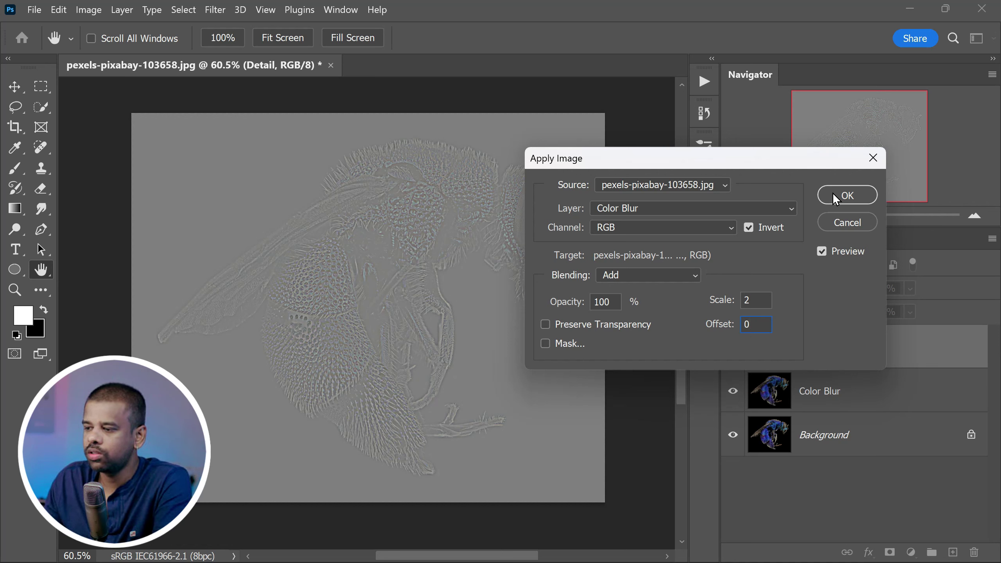
{"action": "left_click", "coordinate": [847, 195]}
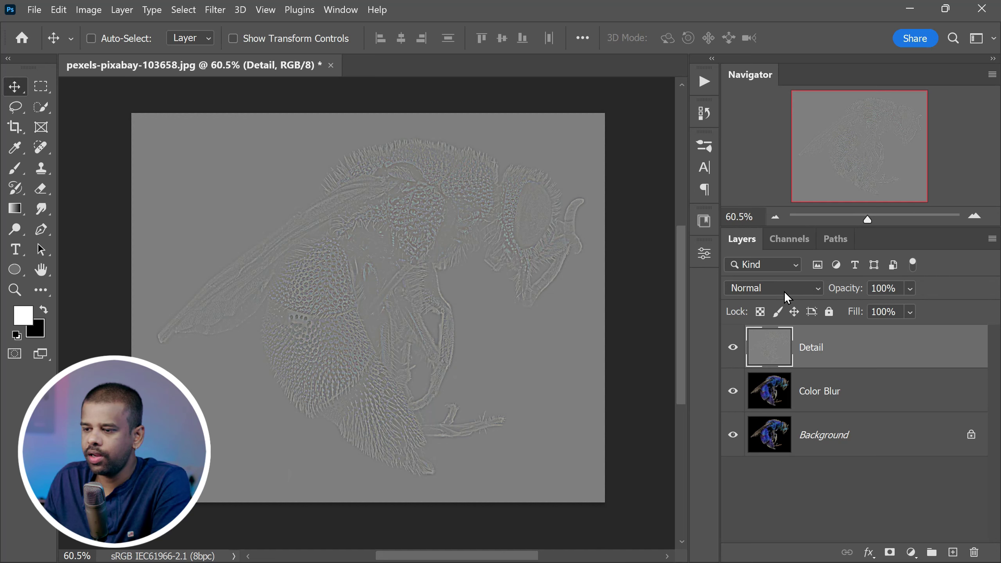
Set the Detail layer to Linear Light, then compare the result with the original Background.
{"action": "left_click", "coordinate": [817, 292]}
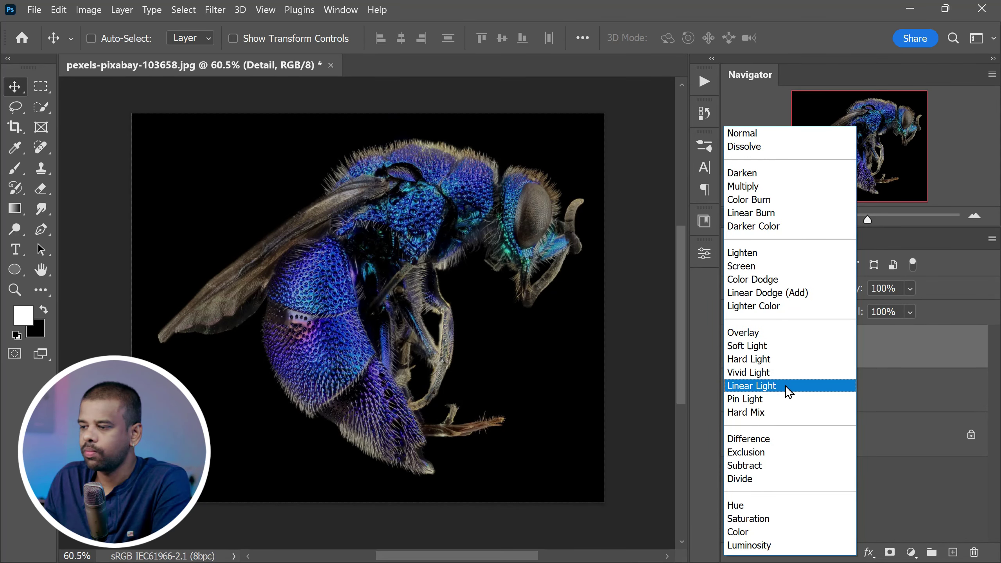
{"action": "left_click", "coordinate": [800, 390]}
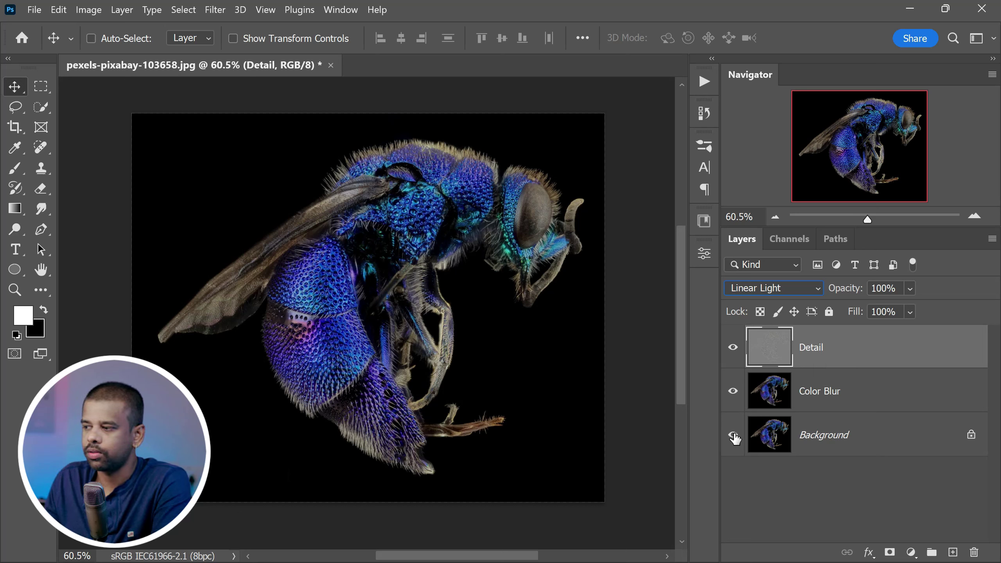
{"action": "left_click", "coordinate": [733, 435], "text": "alt"}
{"action": "left_click", "coordinate": [733, 435], "text": "alt"}
{"action": "left_click", "coordinate": [733, 436], "text": "alt"}
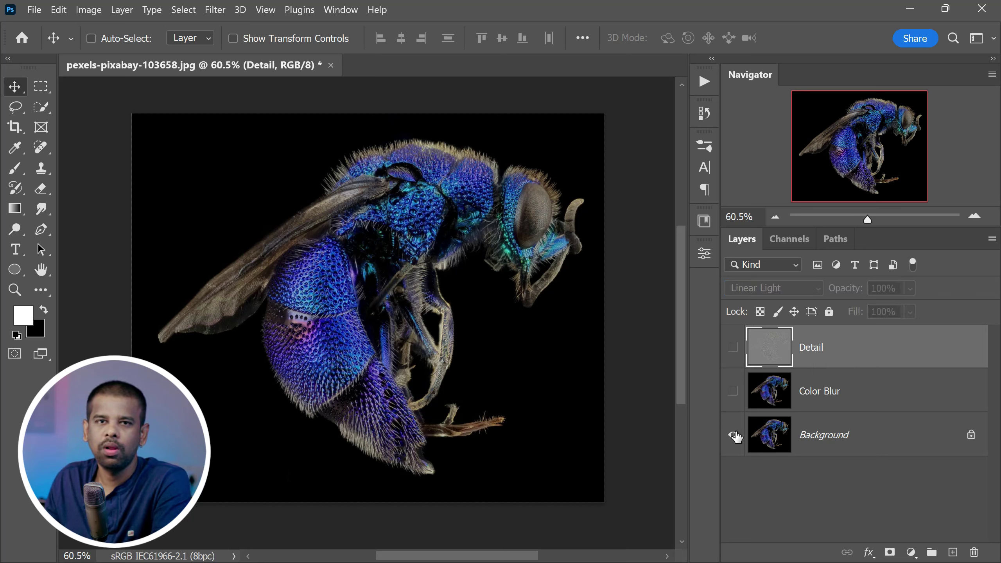
{"action": "left_click", "coordinate": [734, 436], "text": "alt"}
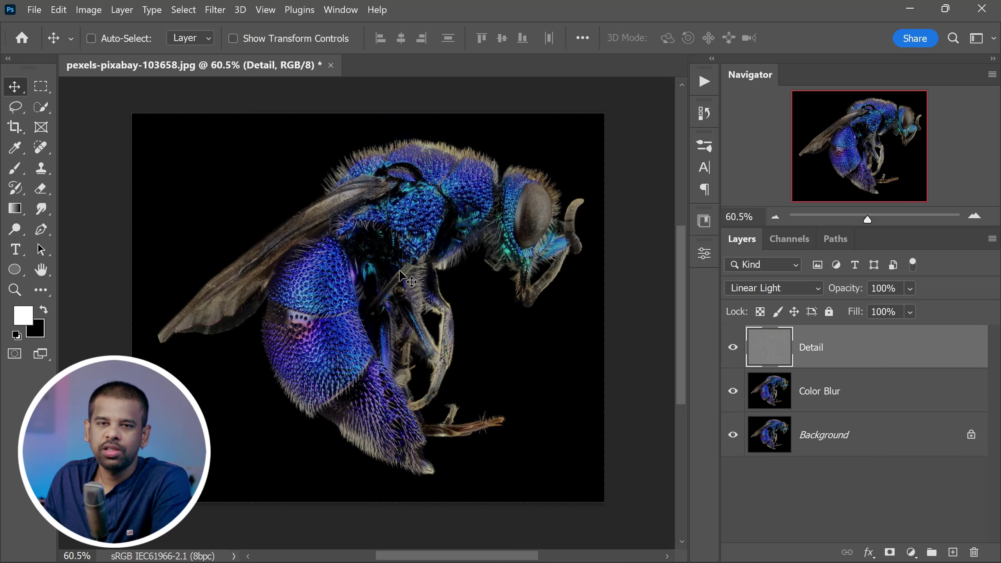
{"action": "scroll", "coordinate": [399, 272], "scroll_direction": "up", "scroll_amount": 1}
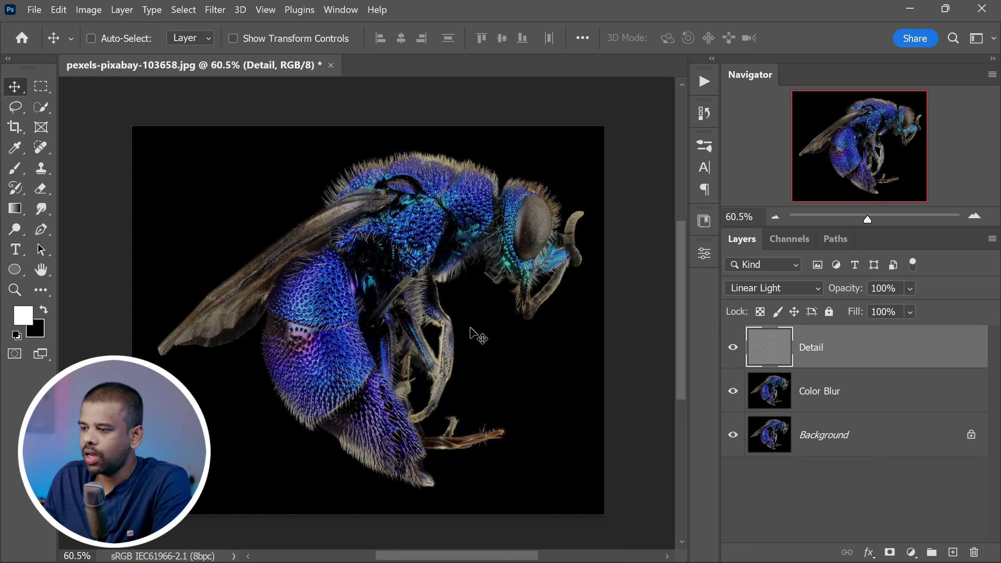
Try various Color Blur opacity values, settling on 70%.
{"action": "left_click", "coordinate": [808, 393]}
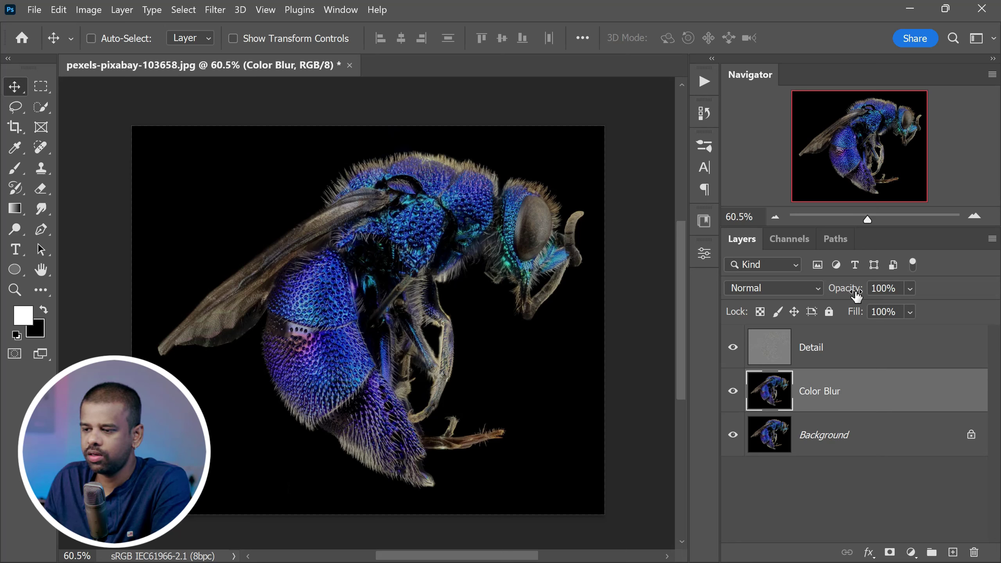
{"action": "left_click_drag", "start_coordinate": [856, 295], "coordinate": [853, 295]}
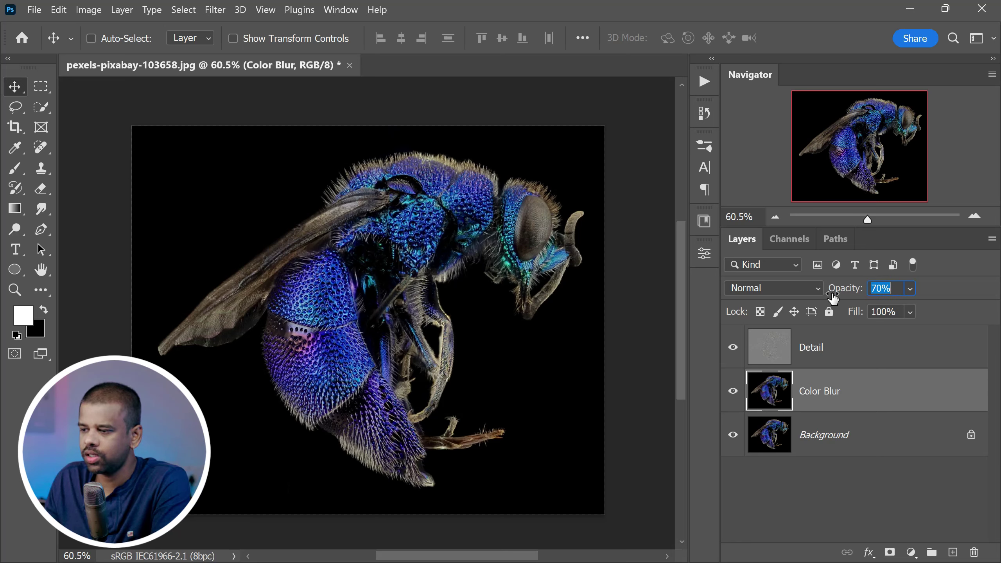
{"action": "left_click_drag", "start_coordinate": [833, 299], "coordinate": [701, 311]}
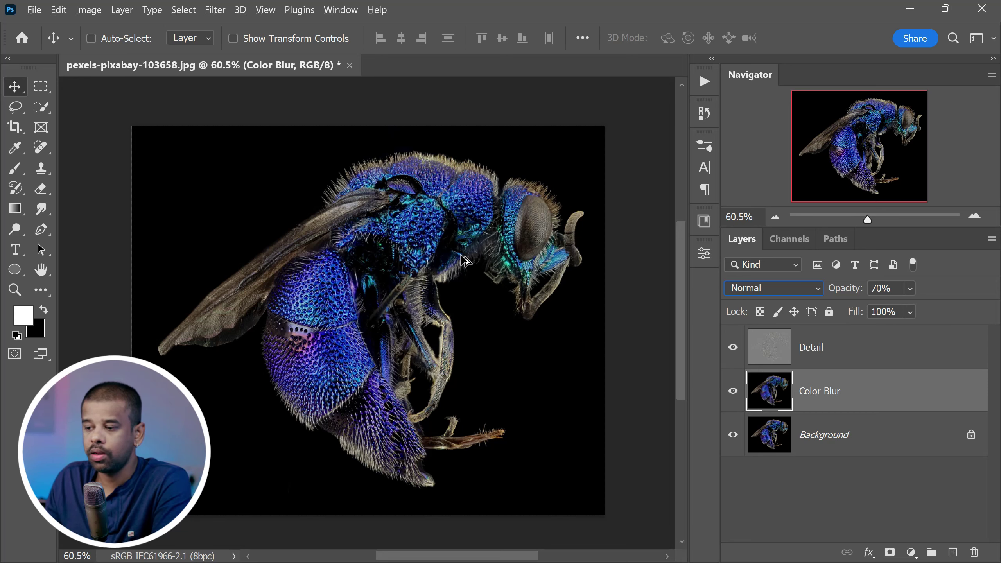
{"action": "scroll", "coordinate": [461, 256], "scroll_direction": "up", "scroll_amount": 3}
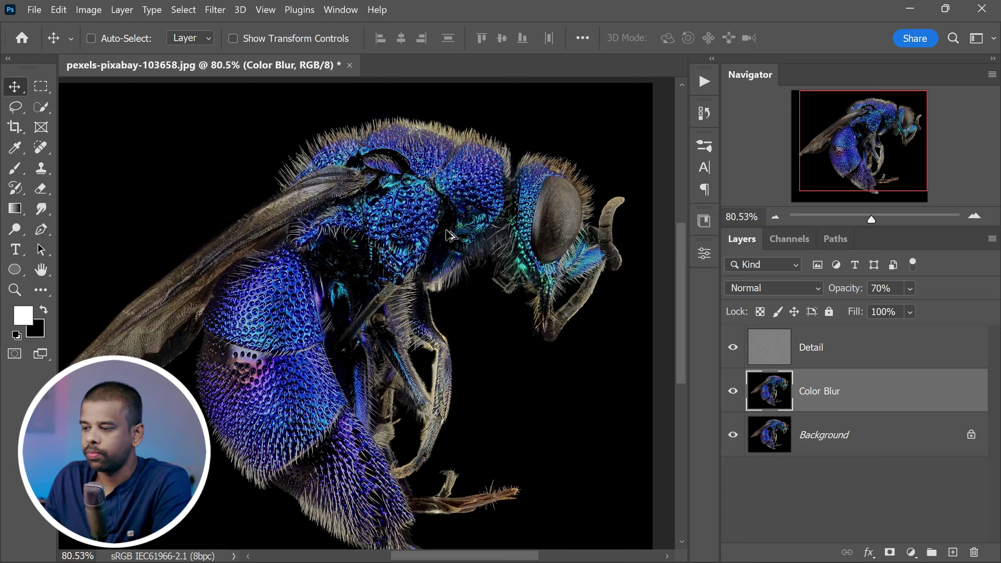
{"action": "scroll", "coordinate": [449, 236], "scroll_direction": "down", "scroll_amount": 1}
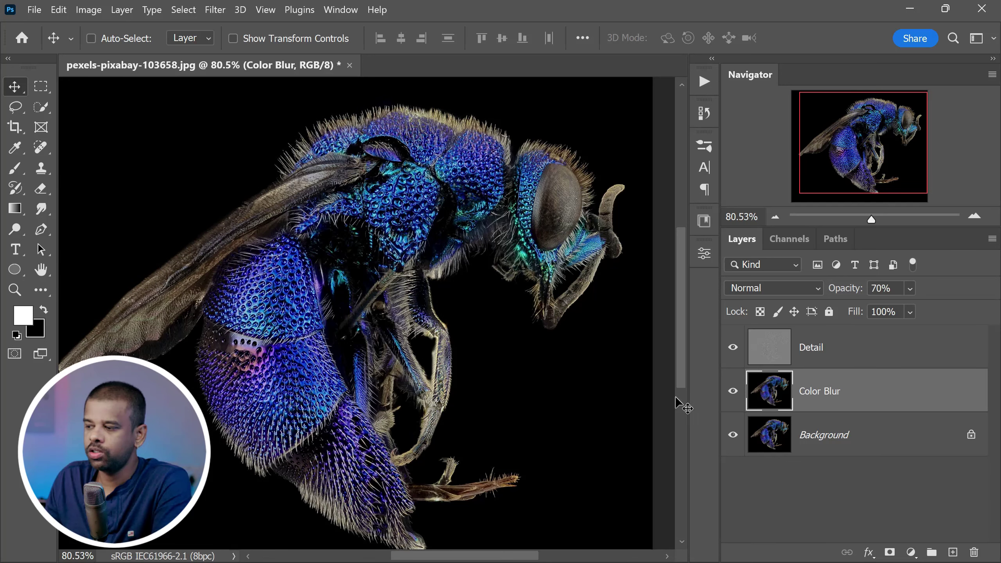
{"action": "left_click", "coordinate": [880, 289]}
{"action": "type", "text": "32"}
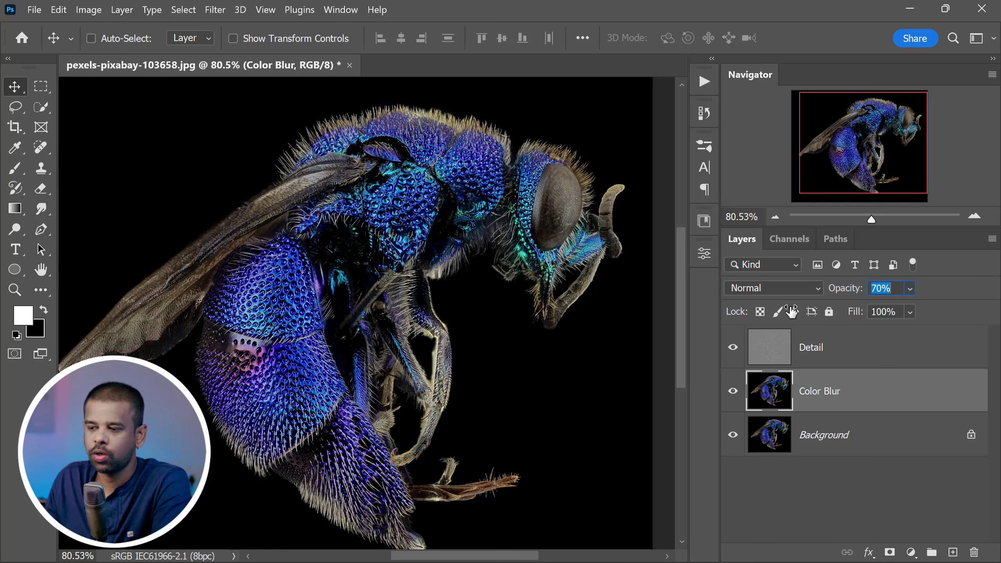
{"action": "key", "text": "Return"}
{"action": "left_click_drag", "start_coordinate": [827, 318], "coordinate": [845, 322]}
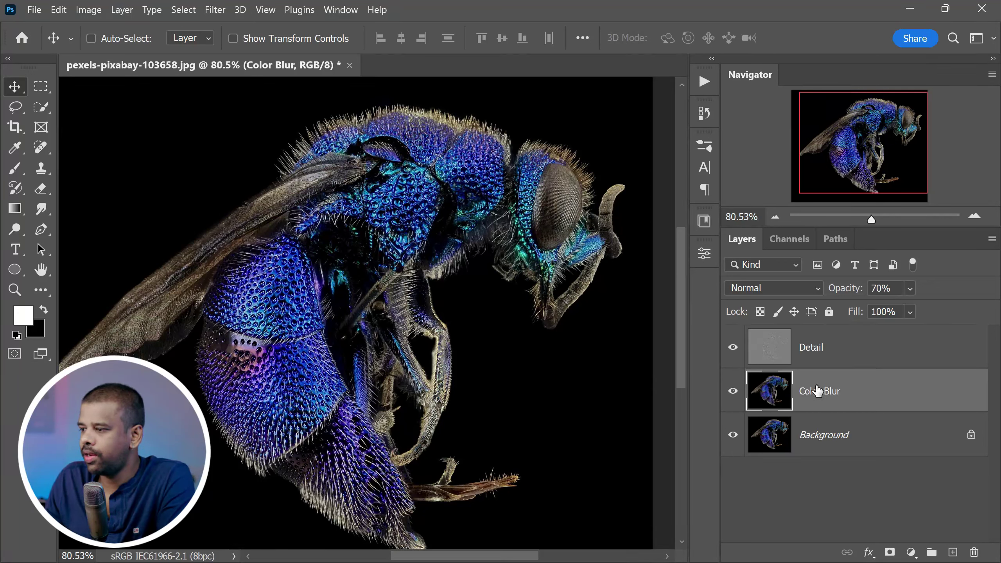
Apply Unsharp Mask to Detail with Amount 135%, Radius 0.5 pixels, Threshold 0.
{"action": "left_click", "coordinate": [822, 355]}
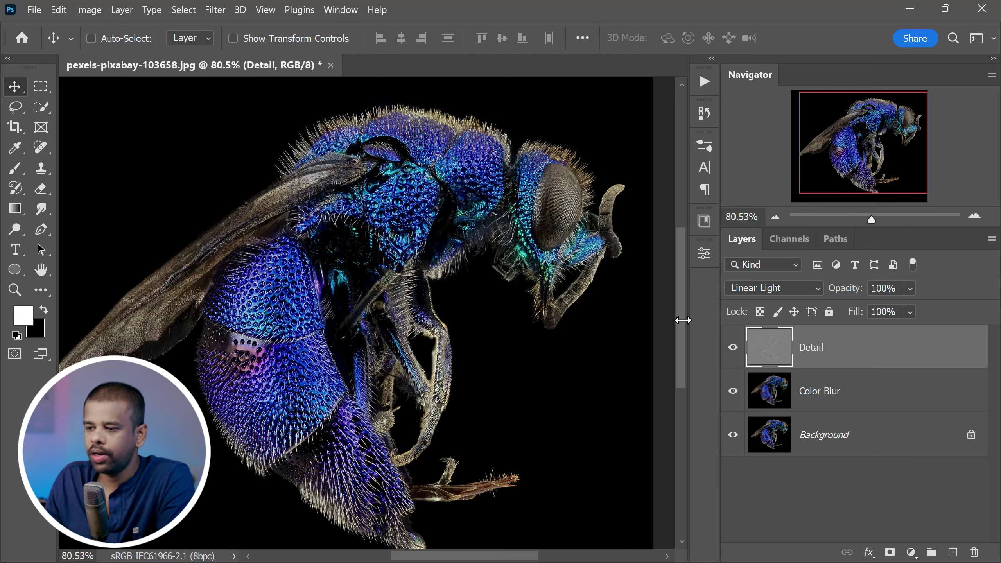
{"action": "left_click", "coordinate": [214, 9]}
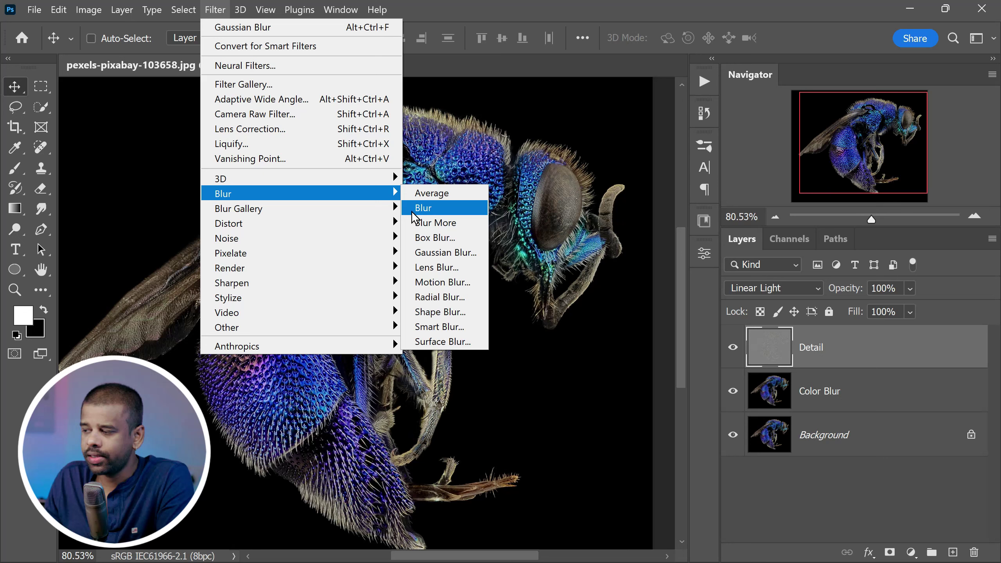
{"action": "mouse_move", "coordinate": [364, 285]}
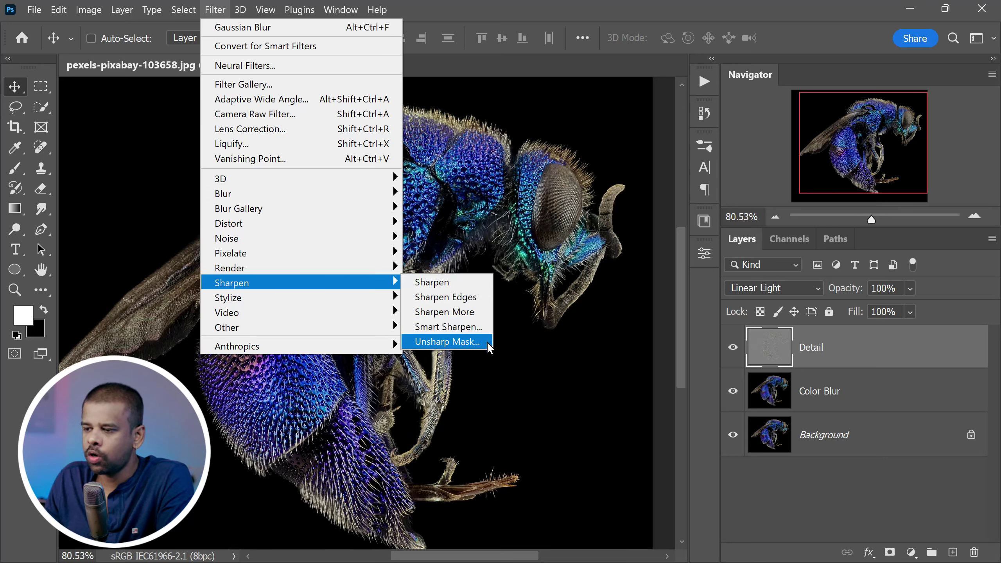
{"action": "left_click", "coordinate": [475, 341]}
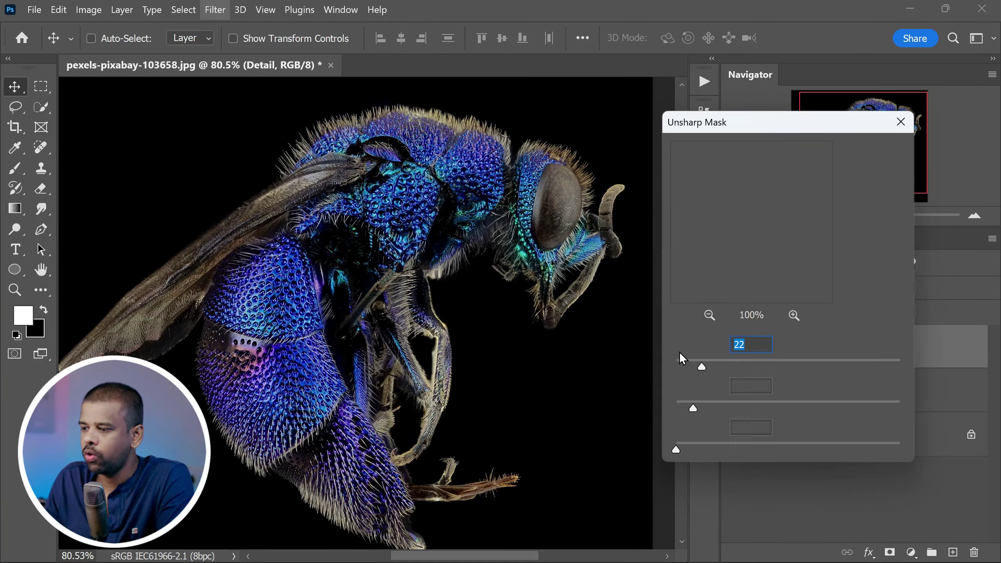
{"action": "left_click_drag", "start_coordinate": [705, 372], "coordinate": [820, 373]}
{"action": "left_click", "coordinate": [710, 315]}
{"action": "left_click", "coordinate": [709, 316]}
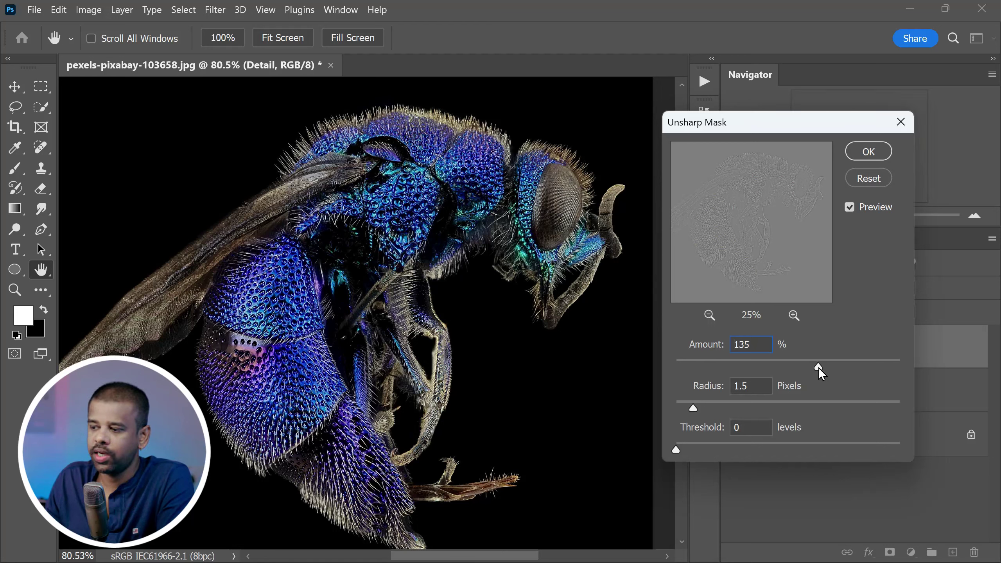
{"action": "left_click_drag", "start_coordinate": [693, 409], "coordinate": [692, 416]}
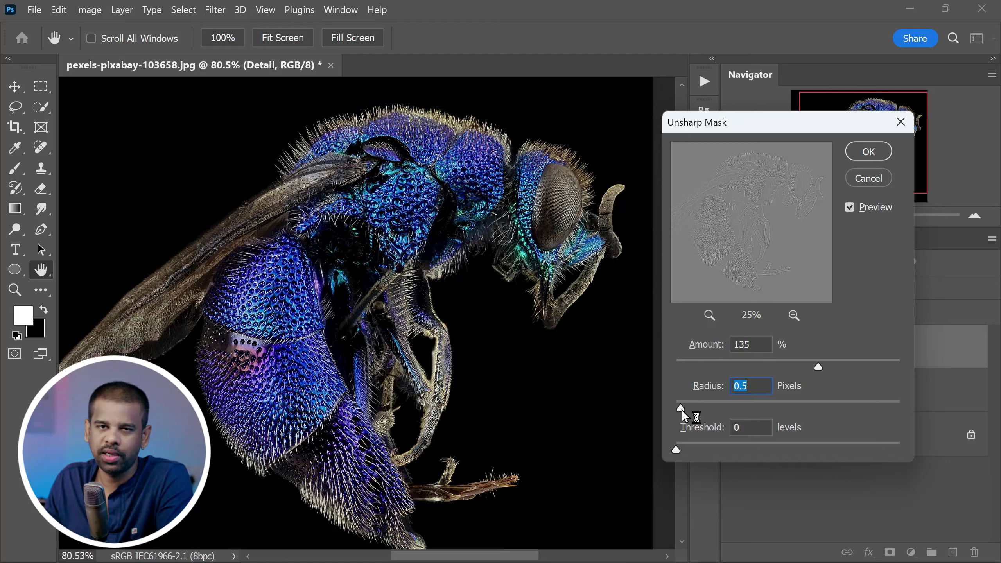
{"action": "left_click", "coordinate": [867, 151]}
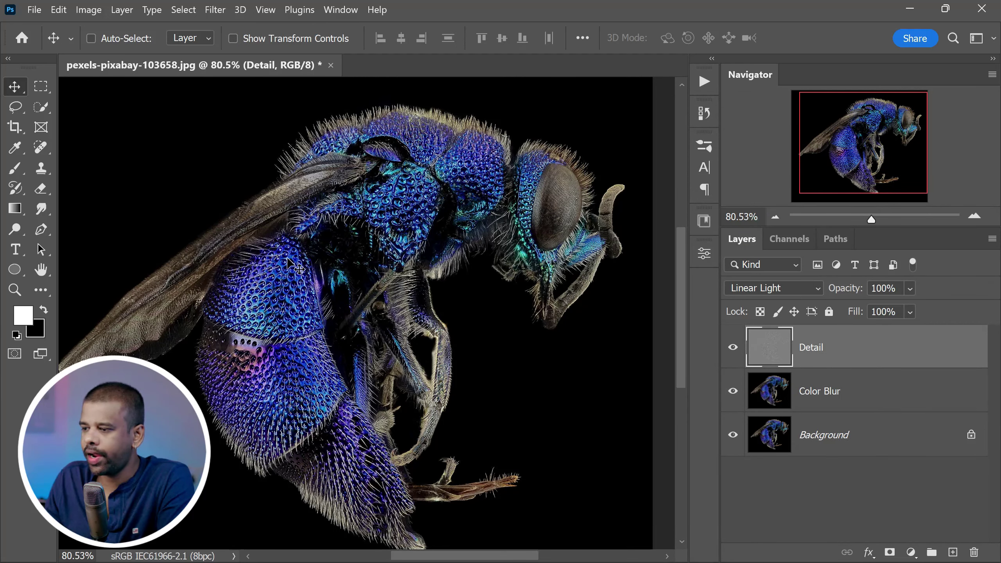
{"action": "scroll", "coordinate": [380, 276], "scroll_direction": "down", "scroll_amount": 1}
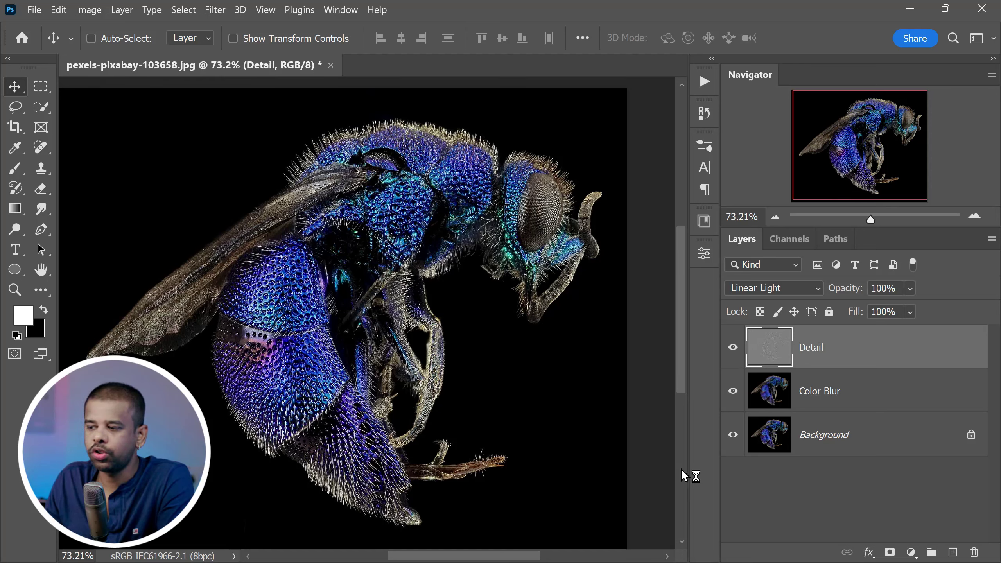
{"action": "left_click", "coordinate": [733, 434], "text": "alt"}
{"action": "left_click", "coordinate": [733, 435], "text": "alt"}
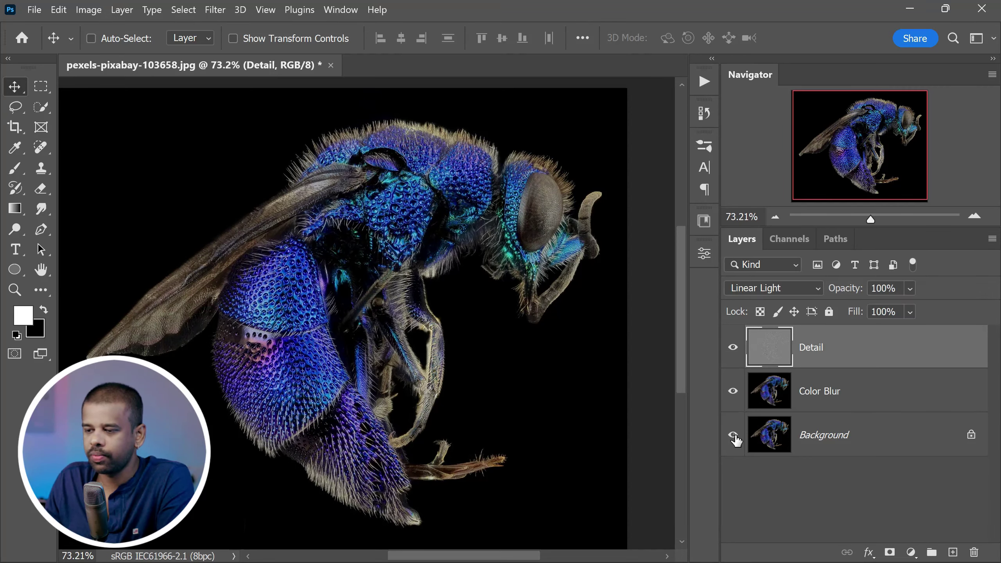
{"action": "left_click", "coordinate": [733, 435], "text": "alt"}
{"action": "left_click", "coordinate": [733, 434], "text": "alt"}
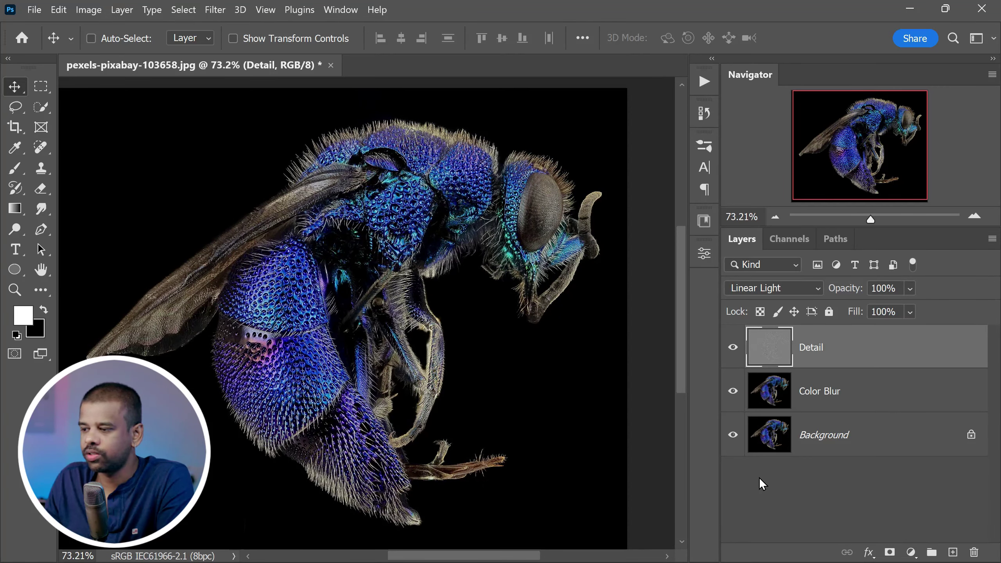